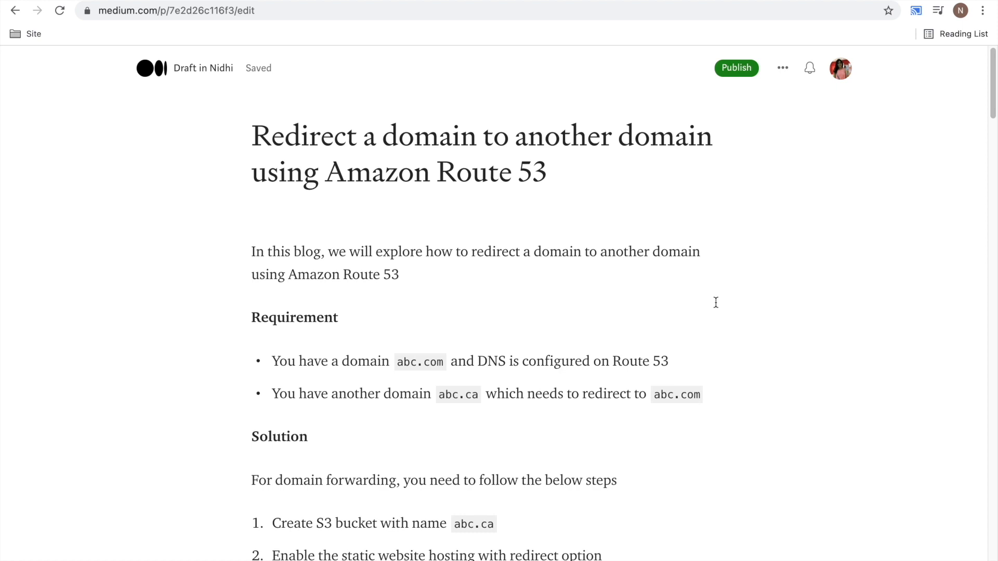
- In the Amazon S3 console, start creating a new bucket and name it abcde.ca
{"action": "scroll", "coordinate": [716, 303], "scroll_direction": "down", "scroll_amount": 3}
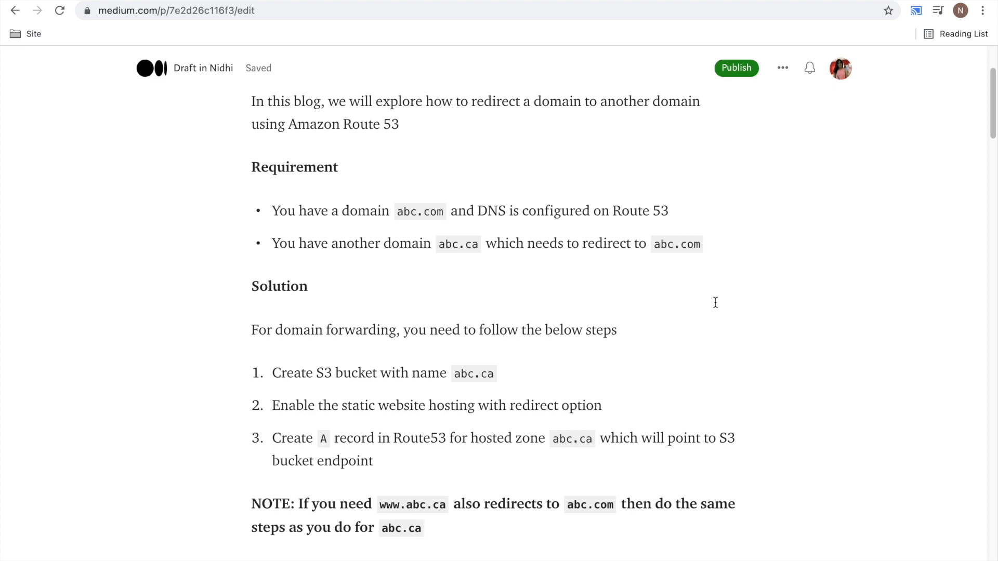
{"action": "scroll", "coordinate": [715, 300], "scroll_direction": "down", "scroll_amount": 1}
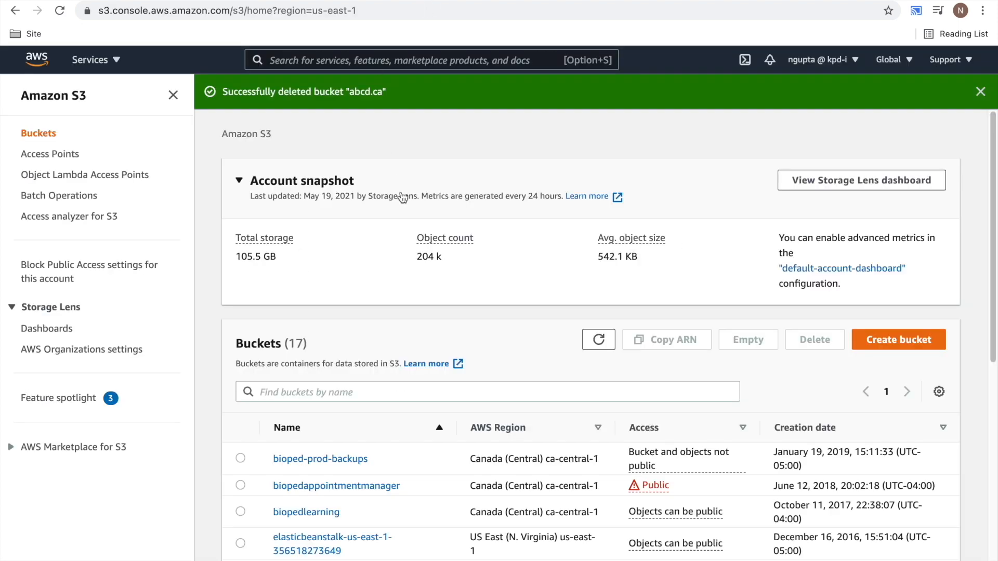
{"action": "left_click", "coordinate": [910, 343]}
{"action": "left_click", "coordinate": [171, 264]}
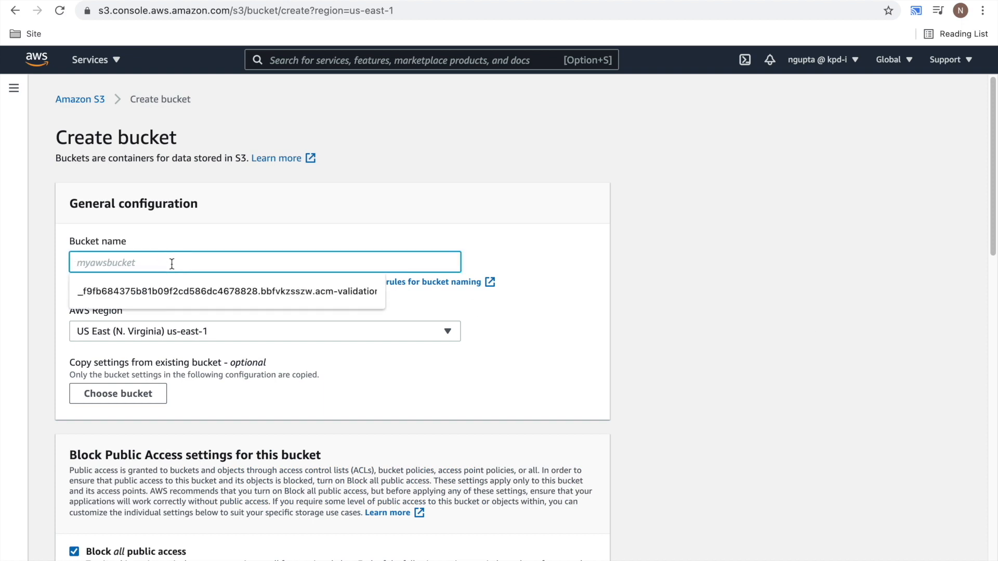
{"action": "type", "text": "ab"}
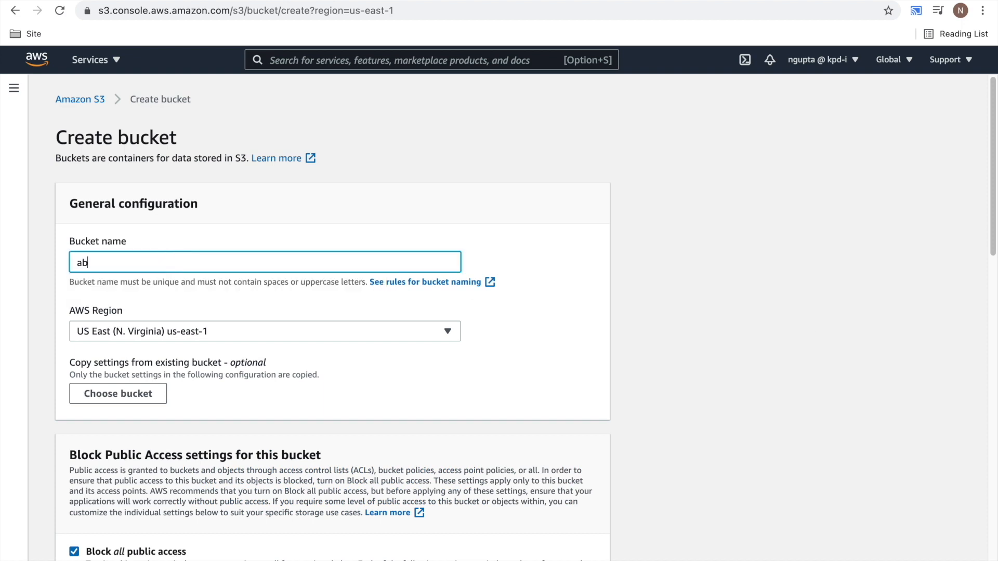
{"action": "type", "text": "cde.ca"}
- Turn off blocking of all public access, acknowledge that the bucket may become public, and create the bucket
{"action": "scroll", "coordinate": [473, 303], "scroll_direction": "down", "scroll_amount": 7}
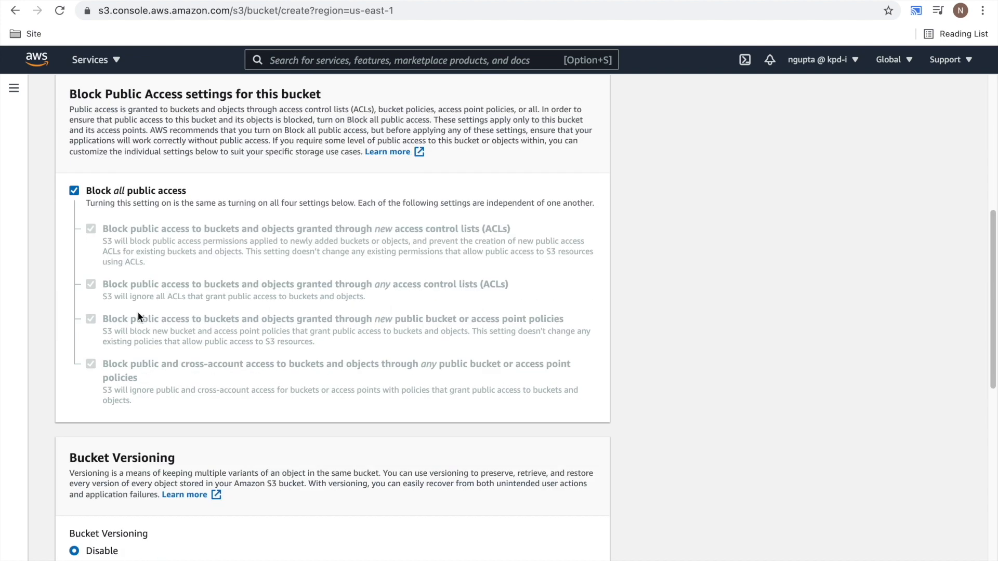
{"action": "left_click", "coordinate": [74, 191]}
{"action": "scroll", "coordinate": [307, 388], "scroll_direction": "down", "scroll_amount": 13}
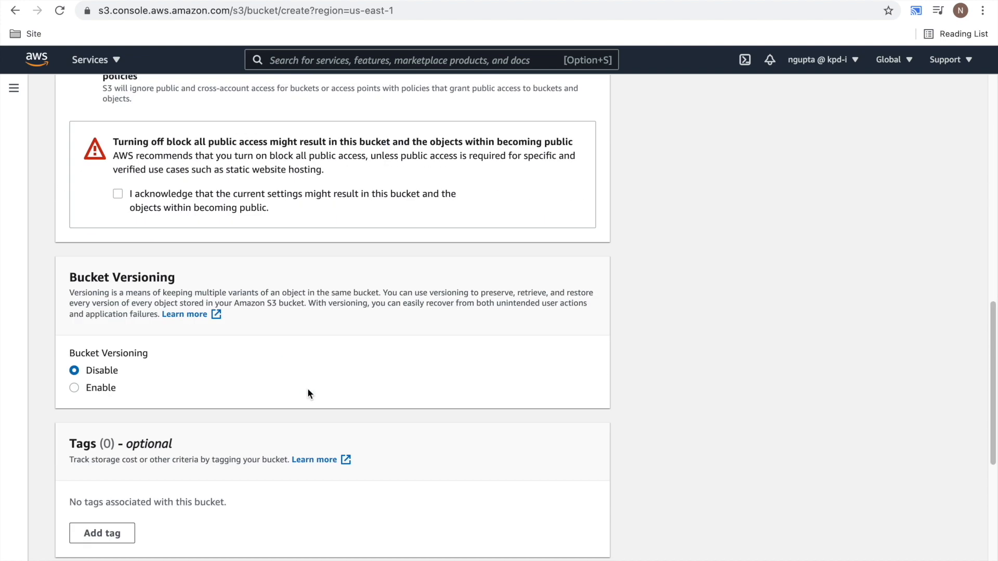
{"action": "scroll", "coordinate": [138, 245], "scroll_direction": "up", "scroll_amount": 5}
{"action": "left_click", "coordinate": [119, 144]}
{"action": "scroll", "coordinate": [341, 307], "scroll_direction": "down", "scroll_amount": 5}
{"action": "left_click", "coordinate": [571, 542]}
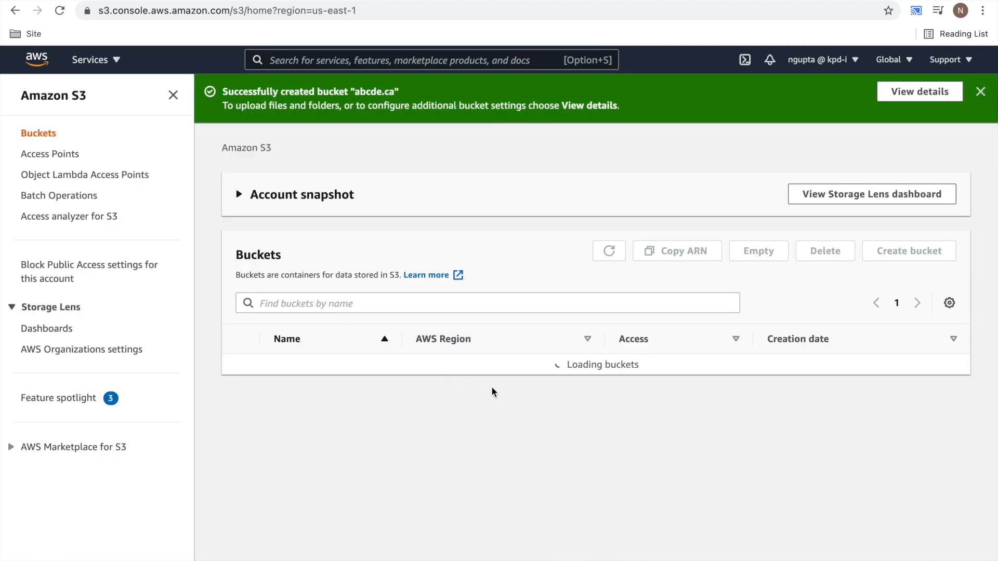
- Enable static website hosting in the abcde.ca bucket's properties, with the hosting type that redirects requests for an object
{"action": "left_click", "coordinate": [303, 472]}
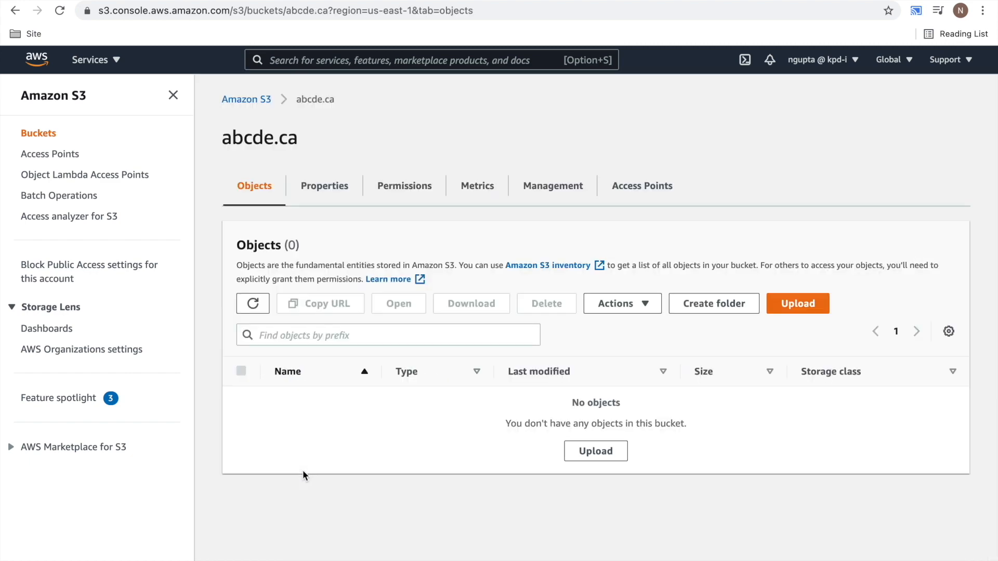
{"action": "left_click", "coordinate": [326, 189]}
{"action": "scroll", "coordinate": [548, 423], "scroll_direction": "down", "scroll_amount": 2}
{"action": "scroll", "coordinate": [548, 423], "scroll_direction": "up", "scroll_amount": 2}
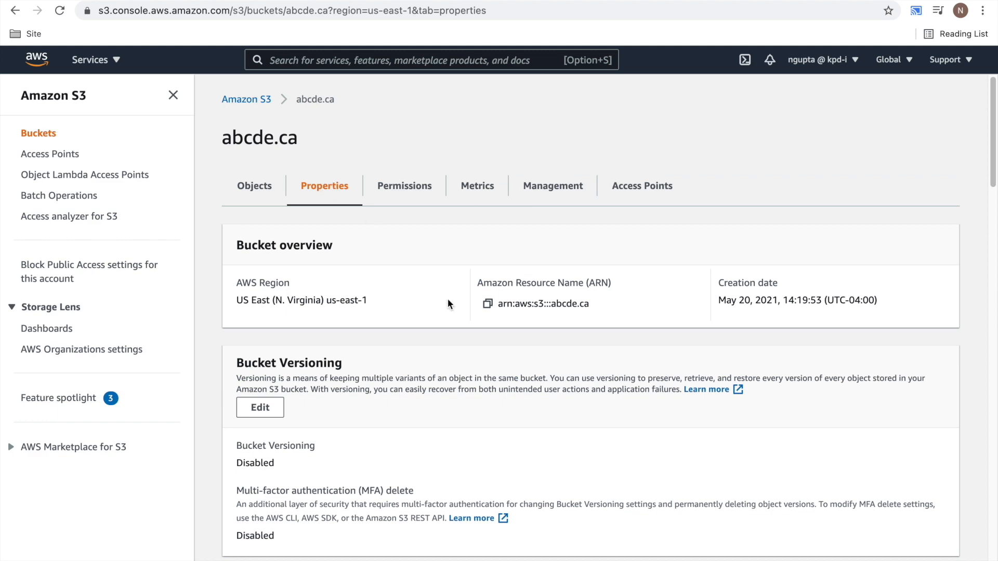
{"action": "scroll", "coordinate": [491, 379], "scroll_direction": "down", "scroll_amount": 15}
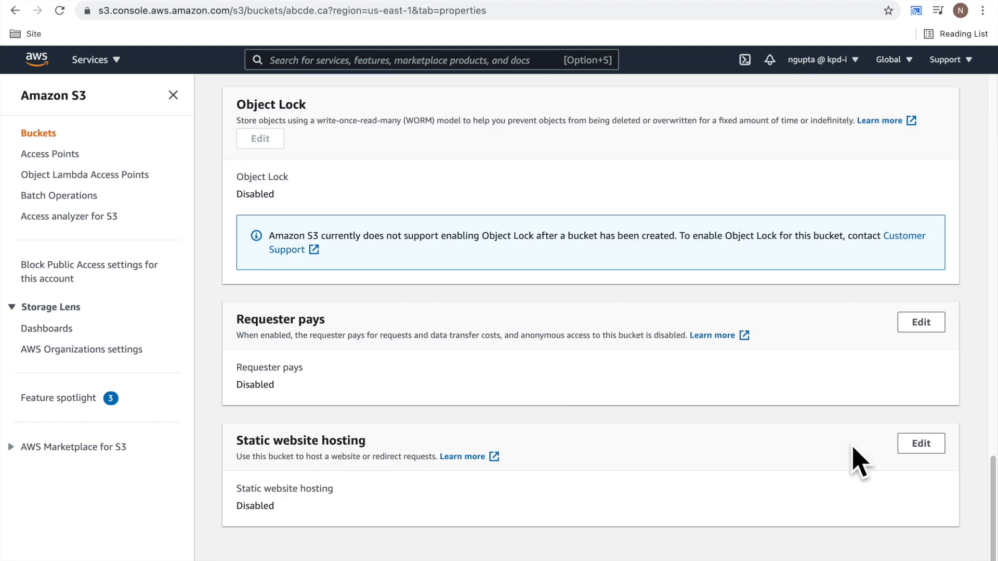
{"action": "left_click", "coordinate": [919, 444]}
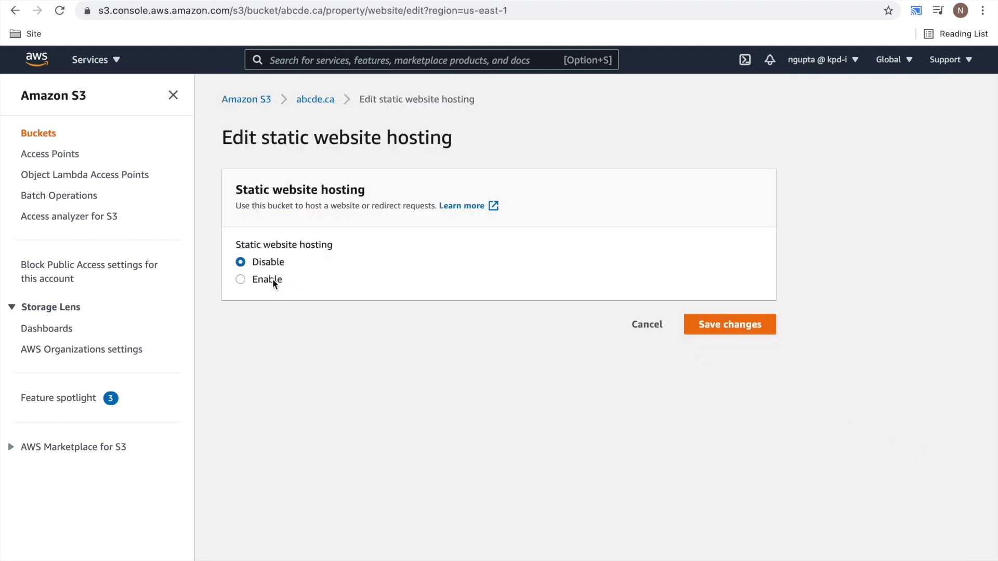
{"action": "left_click", "coordinate": [241, 283]}
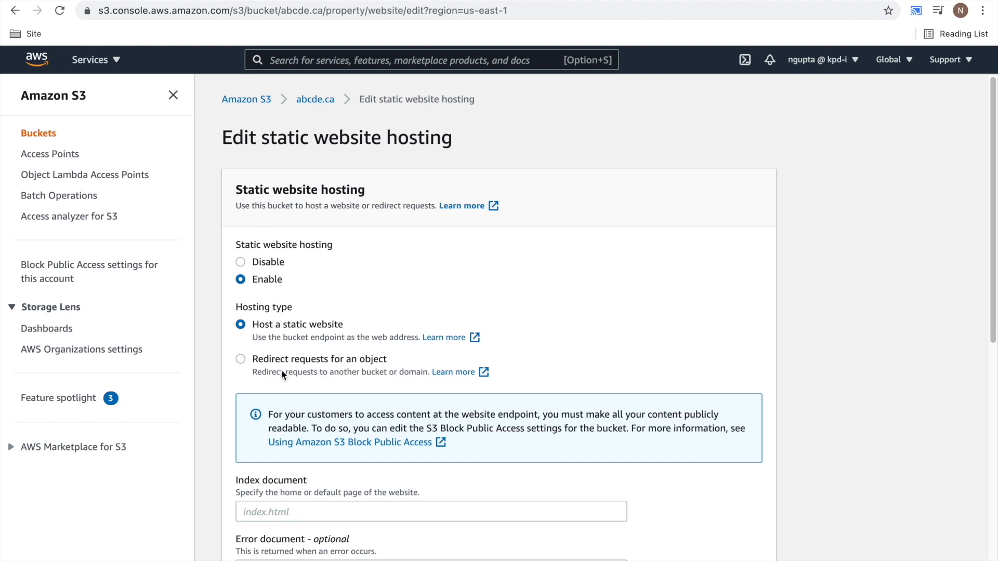
{"action": "left_click", "coordinate": [243, 360]}
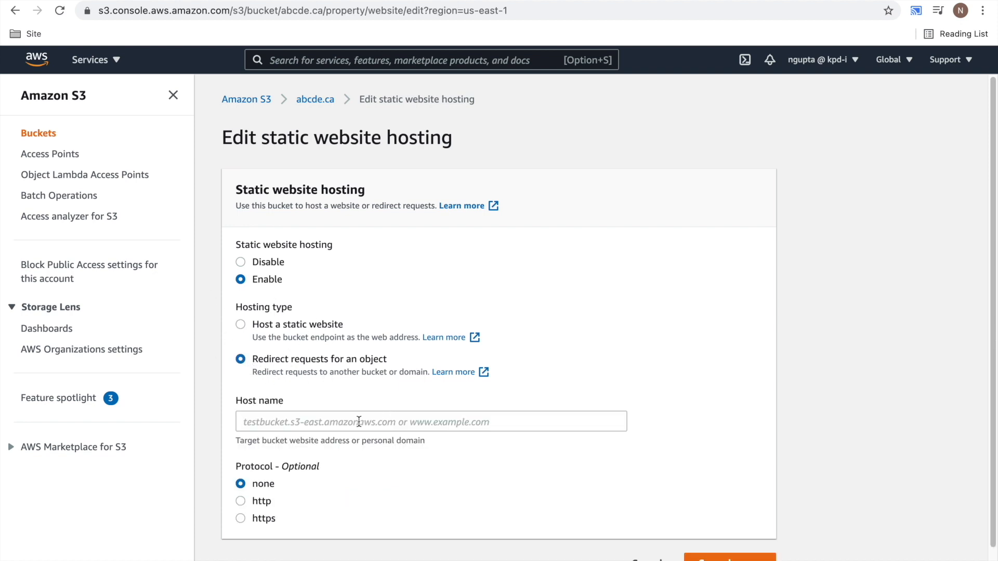
- Set the redirect host name to abcde.com, save the changes, and check the bucket's static website hosting details
{"action": "left_click", "coordinate": [357, 422]}
{"action": "type", "text": "abcde"}
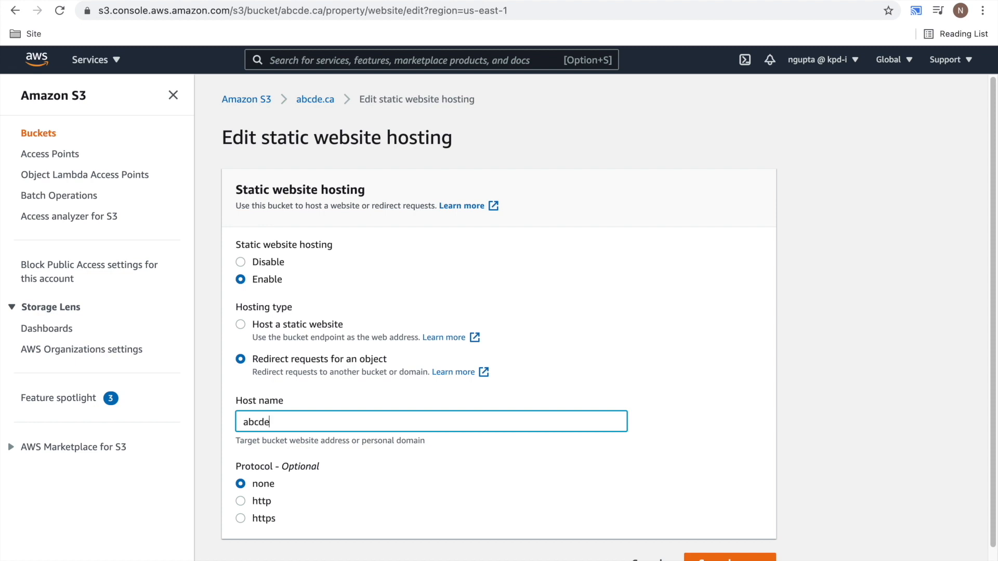
{"action": "type", "text": ".com"}
{"action": "scroll", "coordinate": [572, 422], "scroll_direction": "down", "scroll_amount": 1}
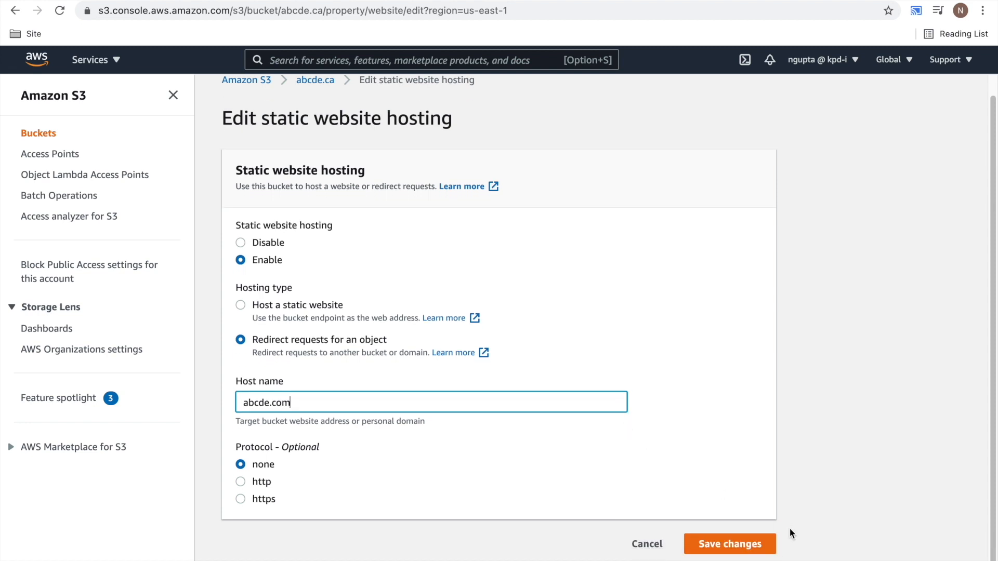
{"action": "left_click", "coordinate": [754, 545]}
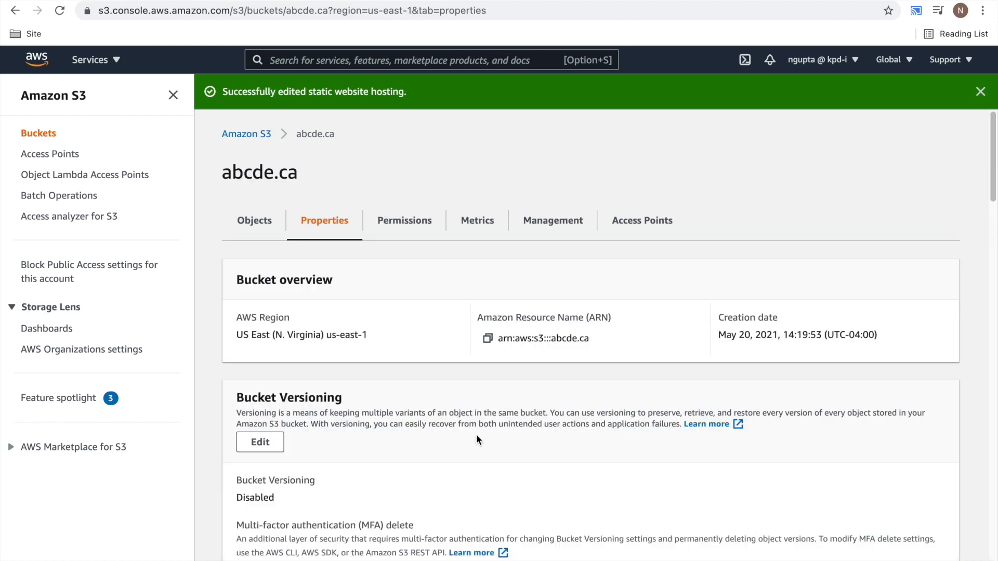
{"action": "scroll", "coordinate": [476, 435], "scroll_direction": "down", "scroll_amount": 20}
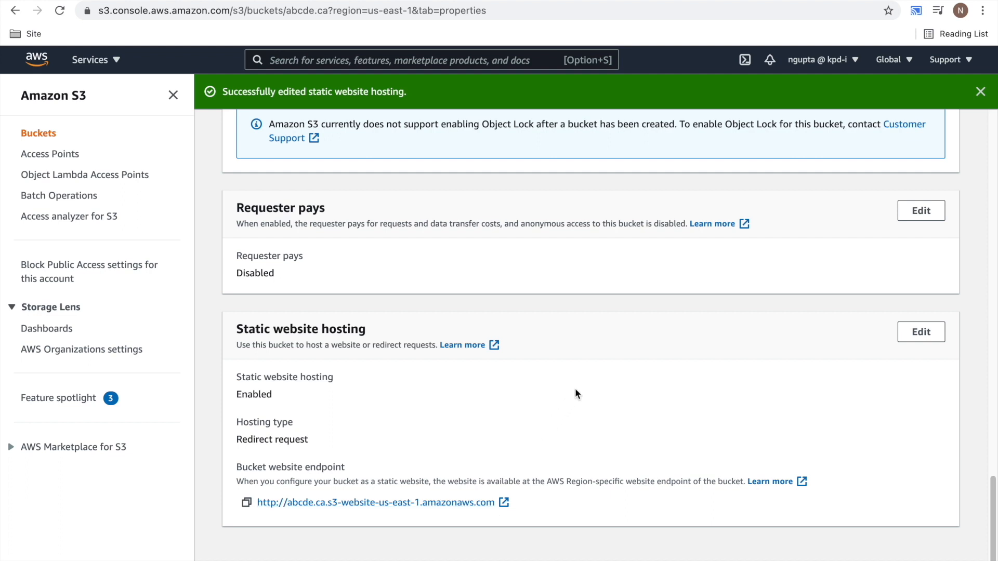
{"action": "scroll", "coordinate": [438, 198], "scroll_direction": "up", "scroll_amount": 8}
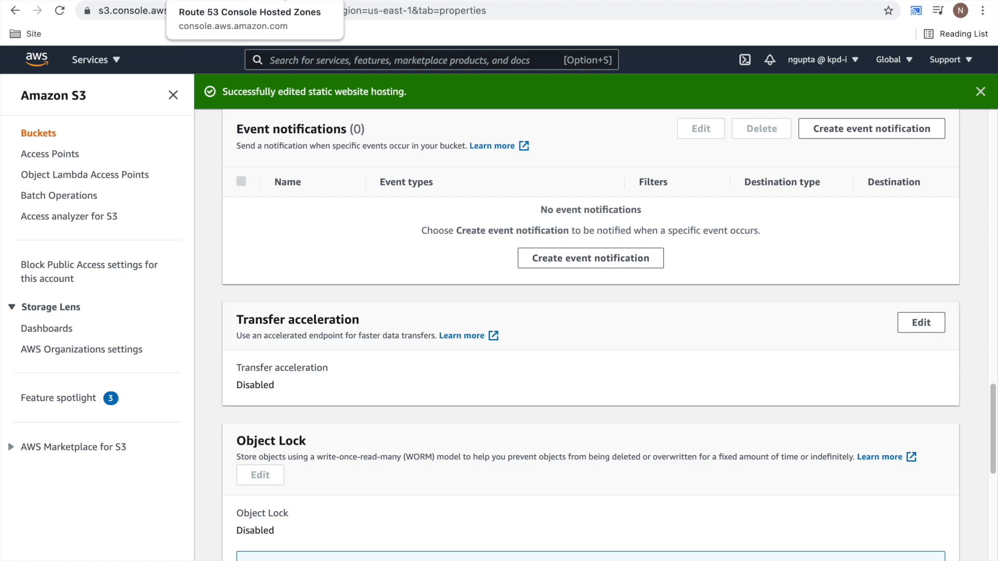
- Switch to the Route 53 hosted zones and create a public hosted zone for the domain abcde.ca
{"action": "left_click", "coordinate": [234, 1]}
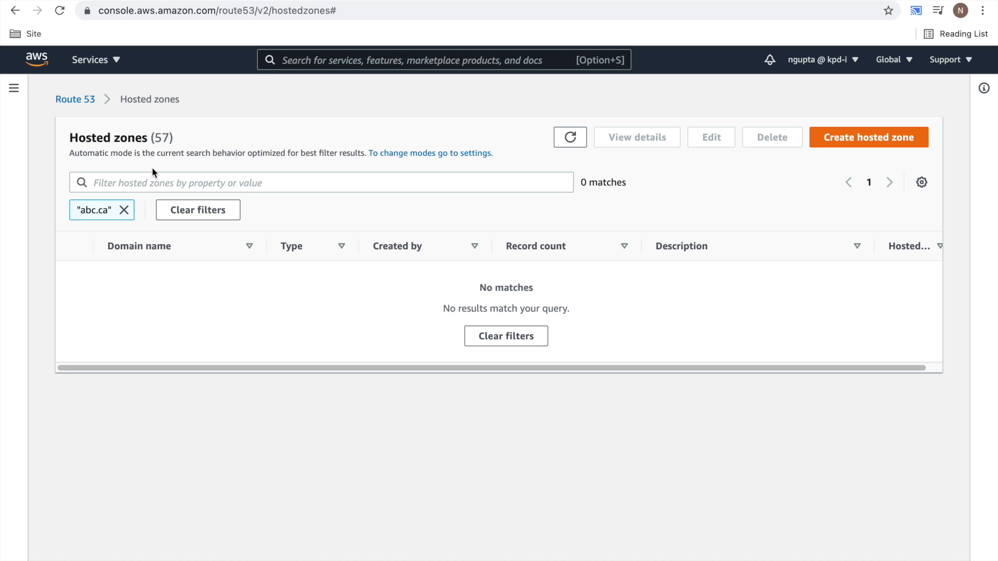
{"action": "left_click", "coordinate": [849, 139]}
{"action": "left_click", "coordinate": [150, 272]}
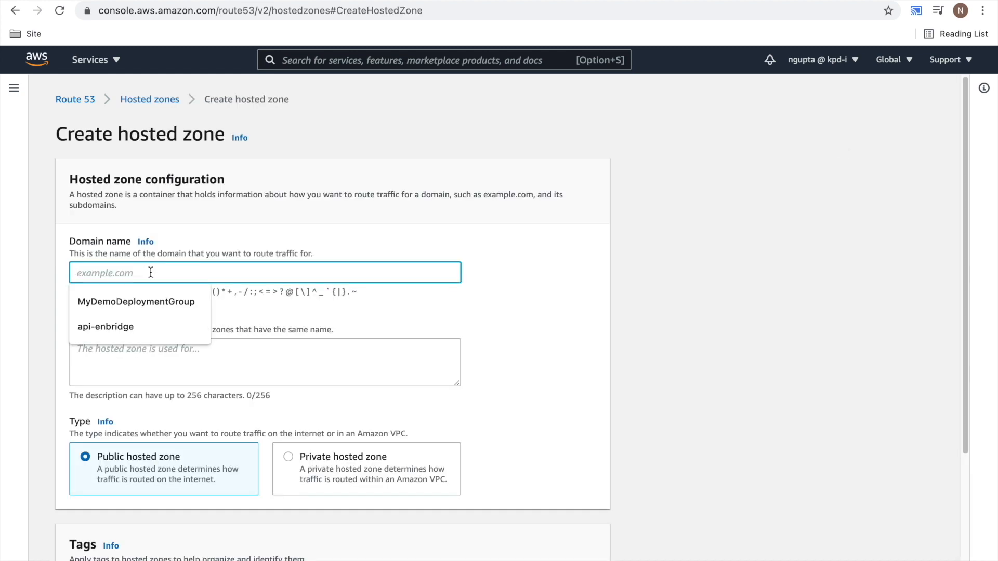
{"action": "type", "text": "abcde.ca"}
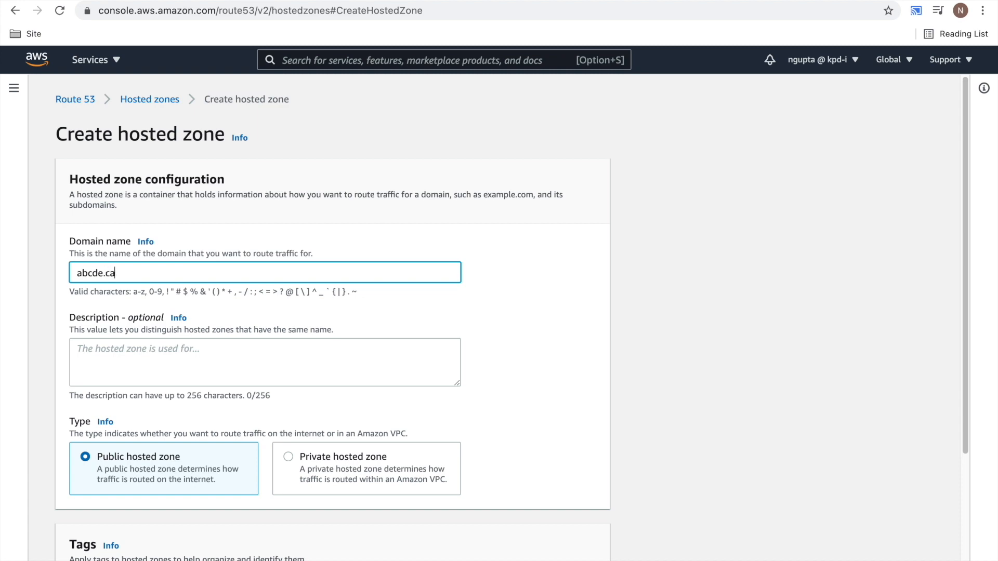
{"action": "scroll", "coordinate": [473, 486], "scroll_direction": "down", "scroll_amount": 3}
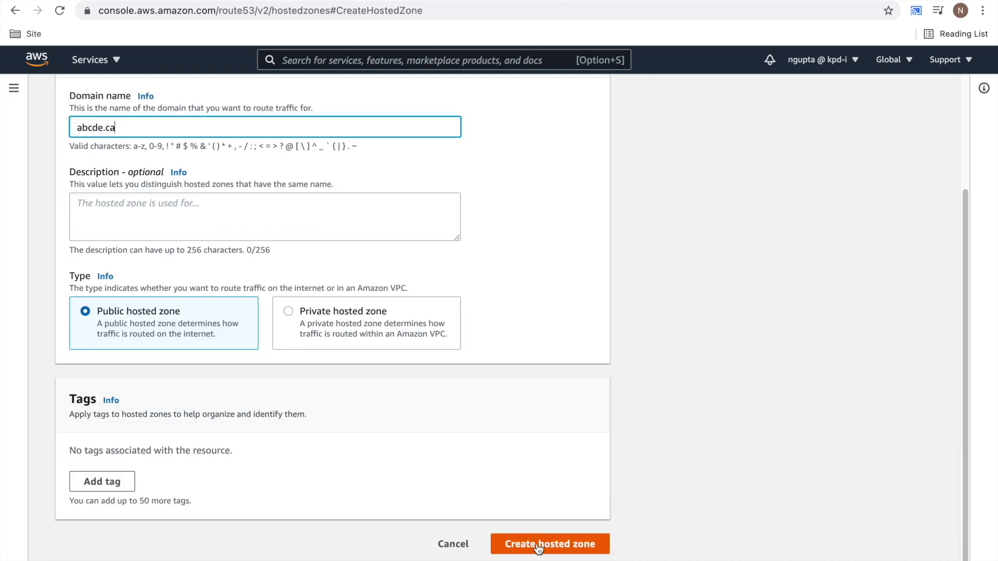
{"action": "left_click", "coordinate": [537, 544]}
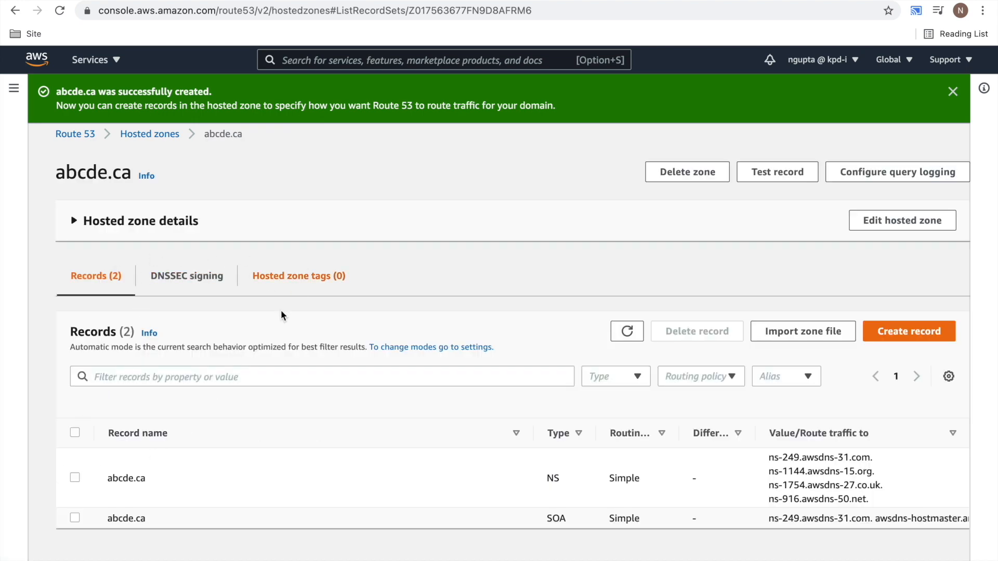
- Start an A record in the abcde.ca zone as an alias to an S3 website endpoint
{"action": "left_click", "coordinate": [917, 335]}
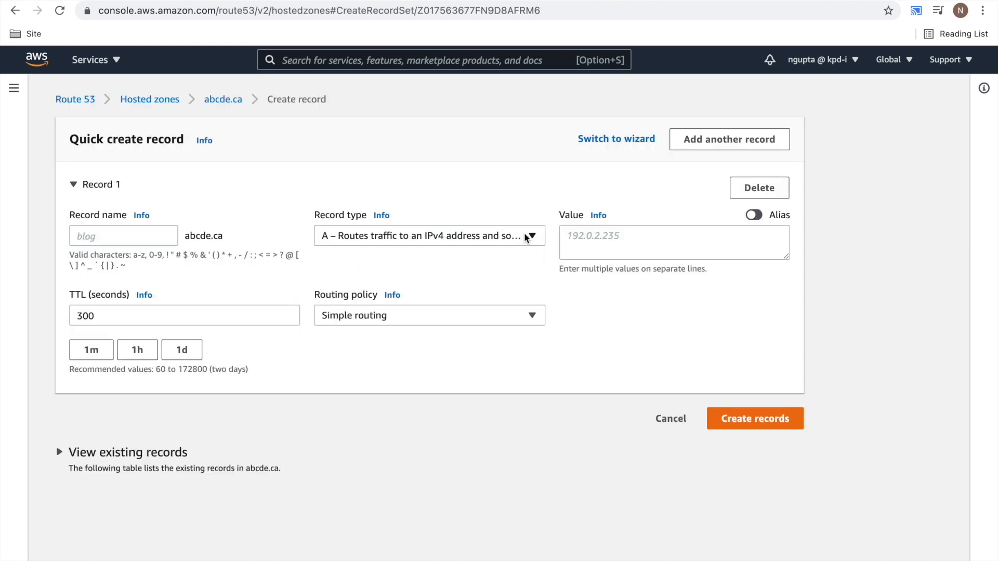
{"action": "left_click", "coordinate": [757, 216]}
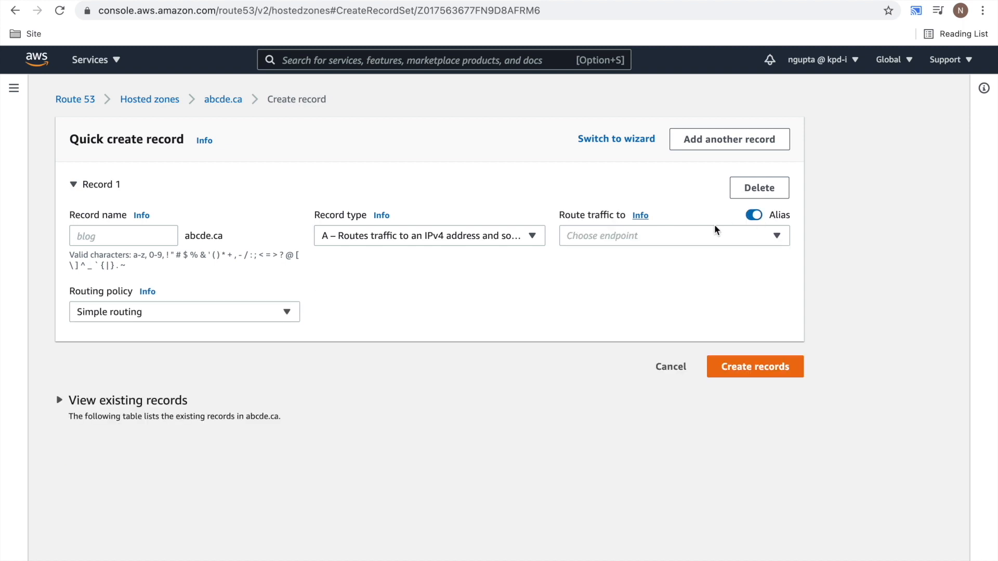
{"action": "left_click", "coordinate": [715, 238]}
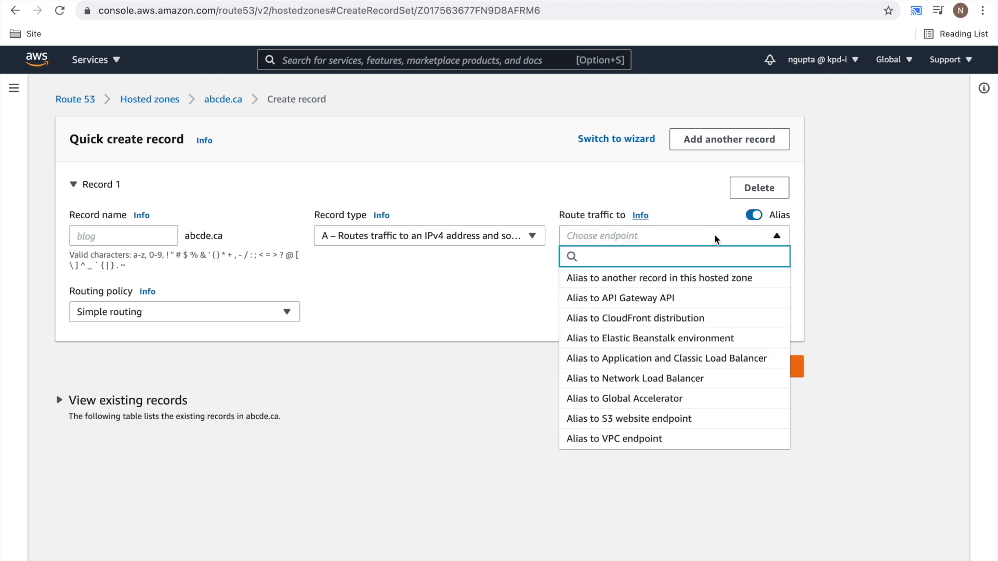
{"action": "left_click", "coordinate": [705, 418]}
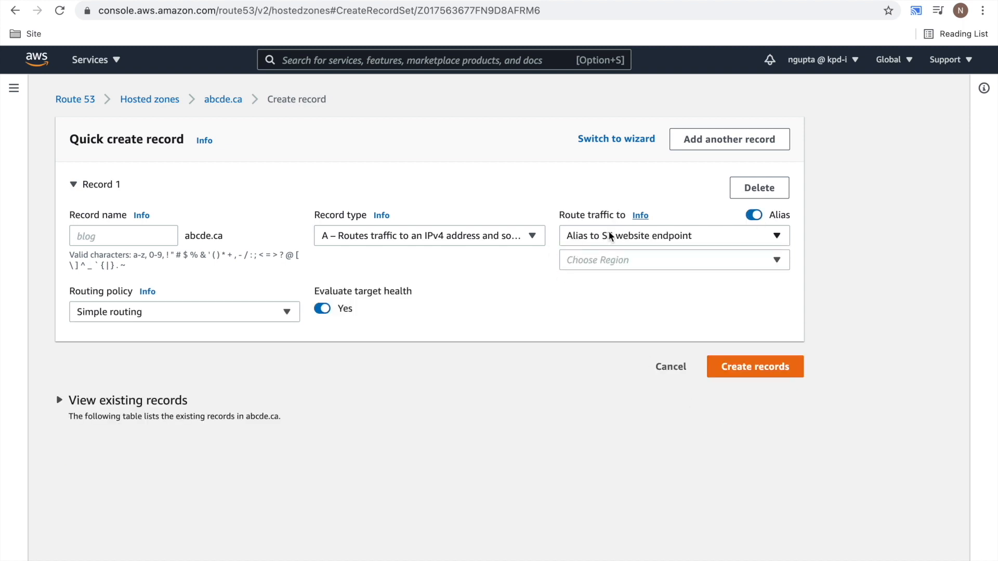
- Try the US East (Ohio) region for the alias and look up its S3 endpoints
{"action": "left_click", "coordinate": [693, 263]}
{"action": "scroll", "coordinate": [715, 431], "scroll_direction": "down", "scroll_amount": 3}
{"action": "scroll", "coordinate": [715, 431], "scroll_direction": "down", "scroll_amount": 5}
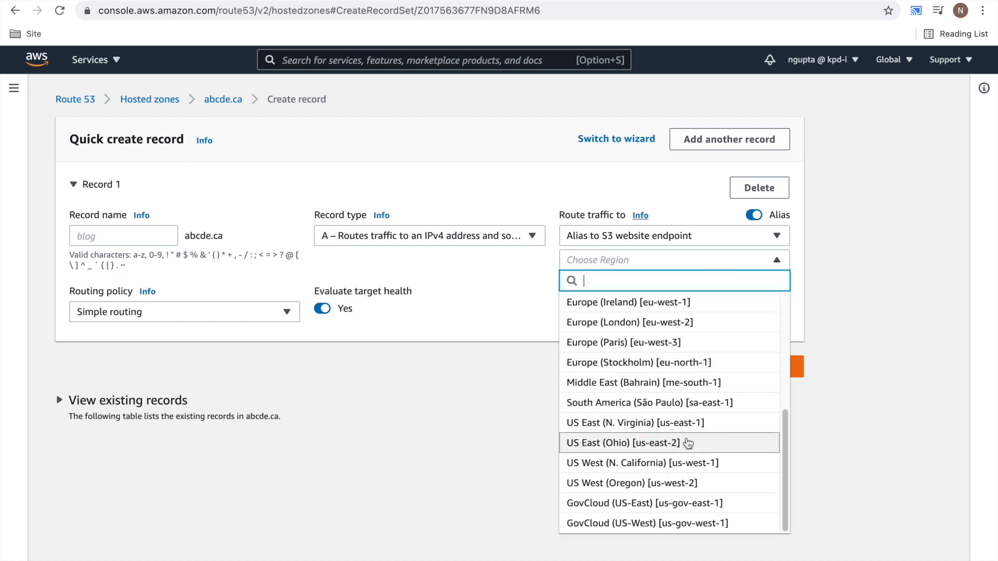
{"action": "left_click", "coordinate": [689, 445]}
{"action": "left_click", "coordinate": [659, 286]}
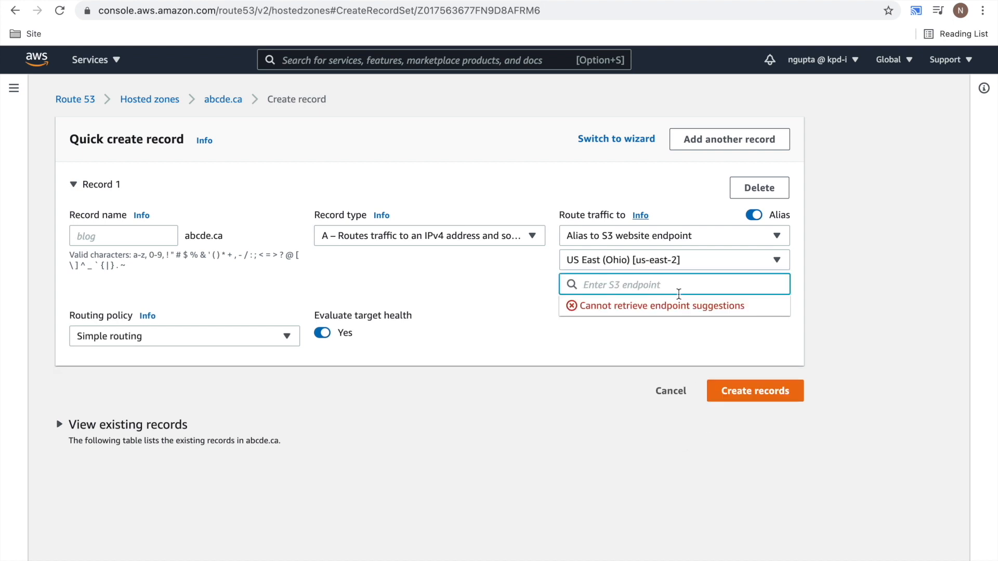
- Set the alias region to US East (N. Virginia), choose the s3-website-us-east-1.amazonaws.com endpoint for abcde.ca, and create the record
{"action": "left_click", "coordinate": [667, 261]}
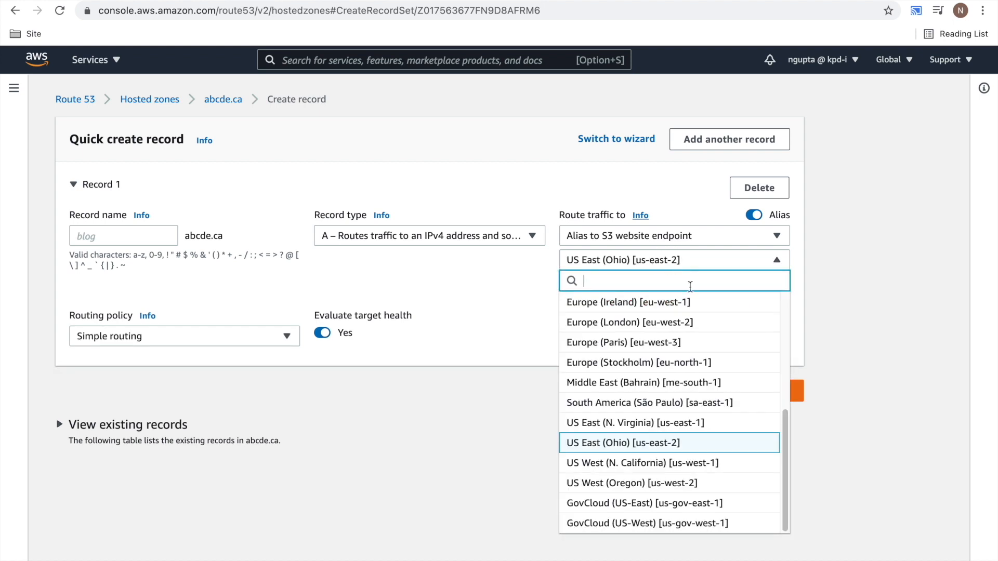
{"action": "left_click", "coordinate": [708, 422]}
{"action": "left_click", "coordinate": [663, 287]}
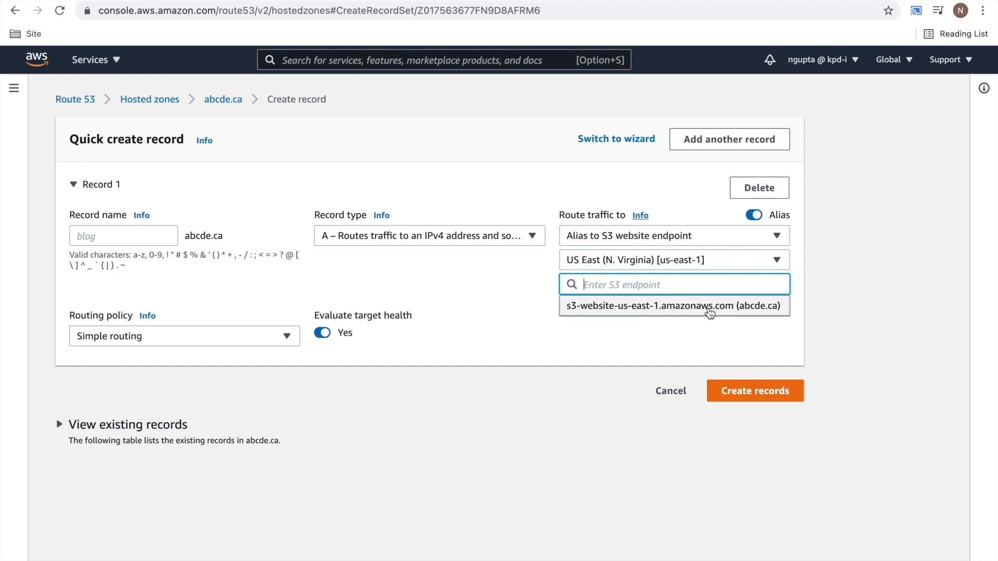
{"action": "left_click", "coordinate": [752, 309]}
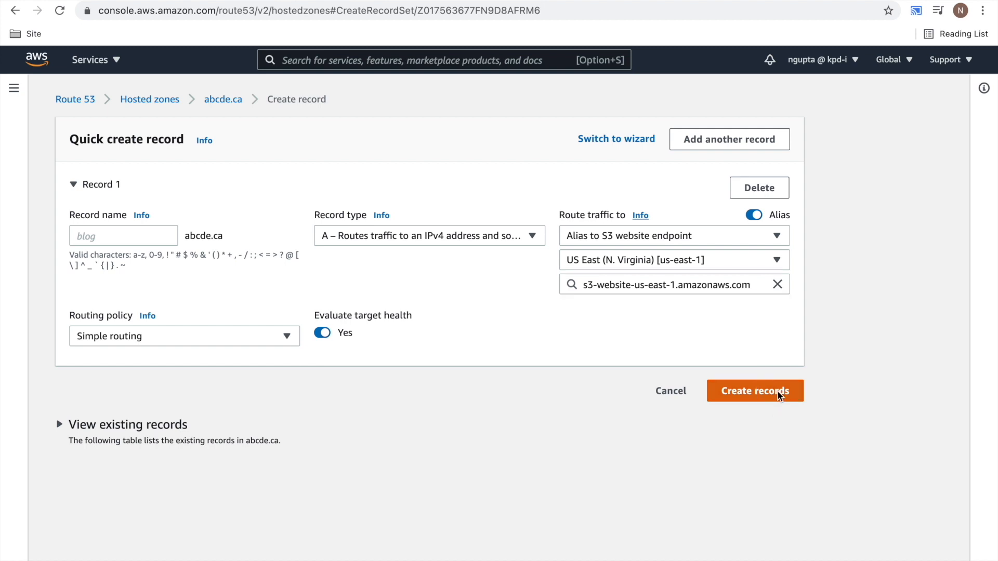
{"action": "left_click", "coordinate": [777, 391]}
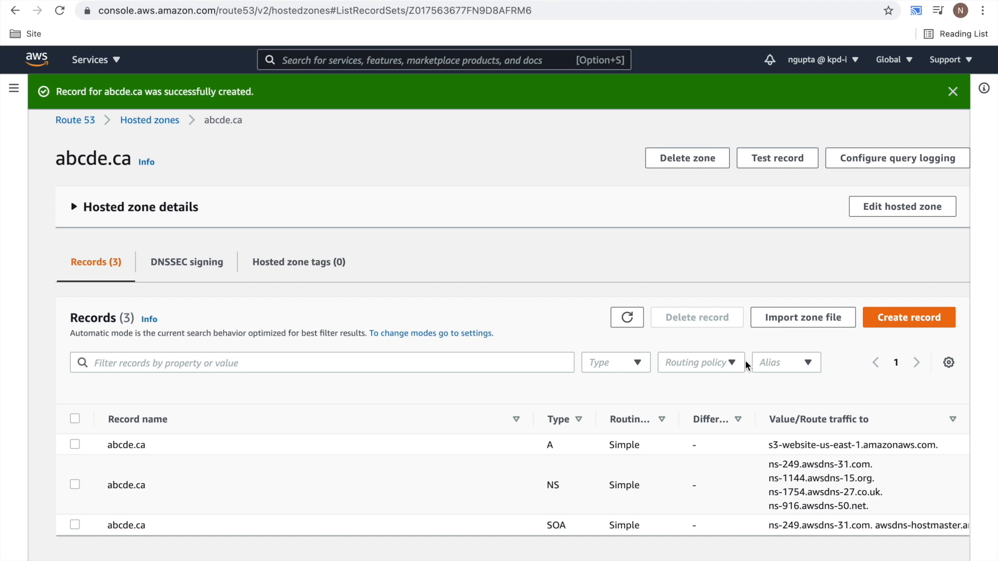
- Switch to the Medium draft and review its S3 bucket, Route 53 configuration and SSL notes for domain redirection
{"action": "left_click", "coordinate": [110, 0]}
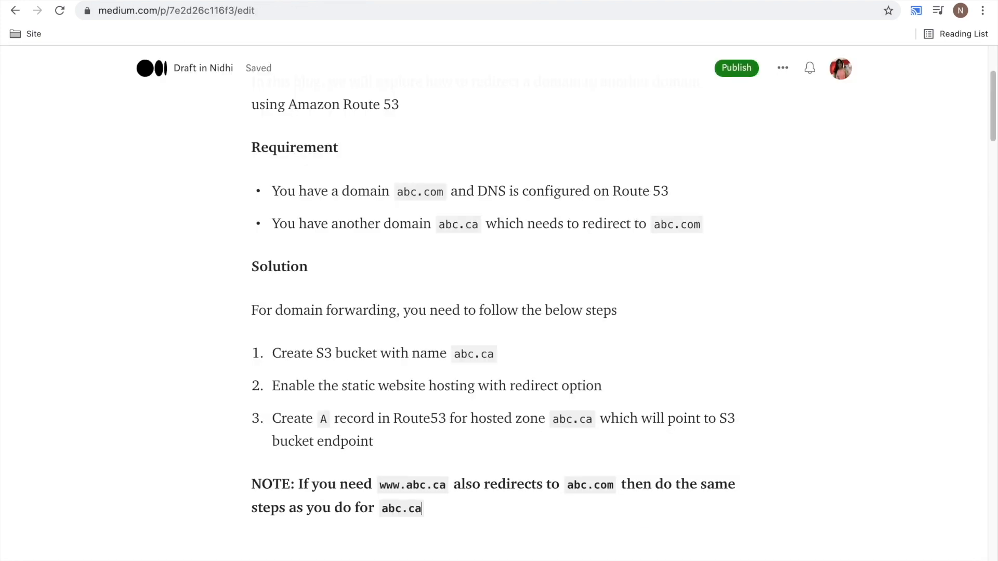
{"action": "scroll", "coordinate": [654, 405], "scroll_direction": "down", "scroll_amount": 5}
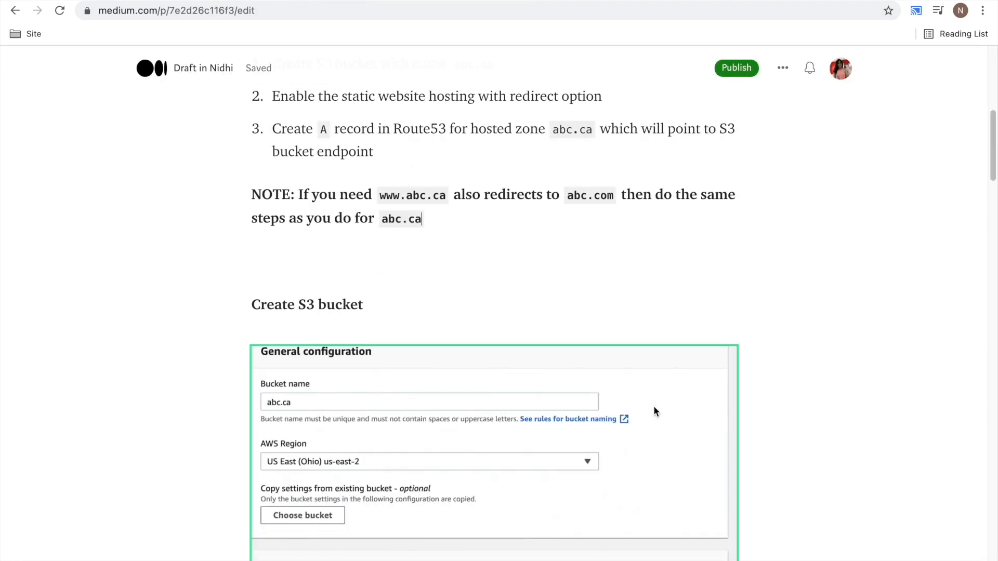
{"action": "scroll", "coordinate": [654, 407], "scroll_direction": "down", "scroll_amount": 20}
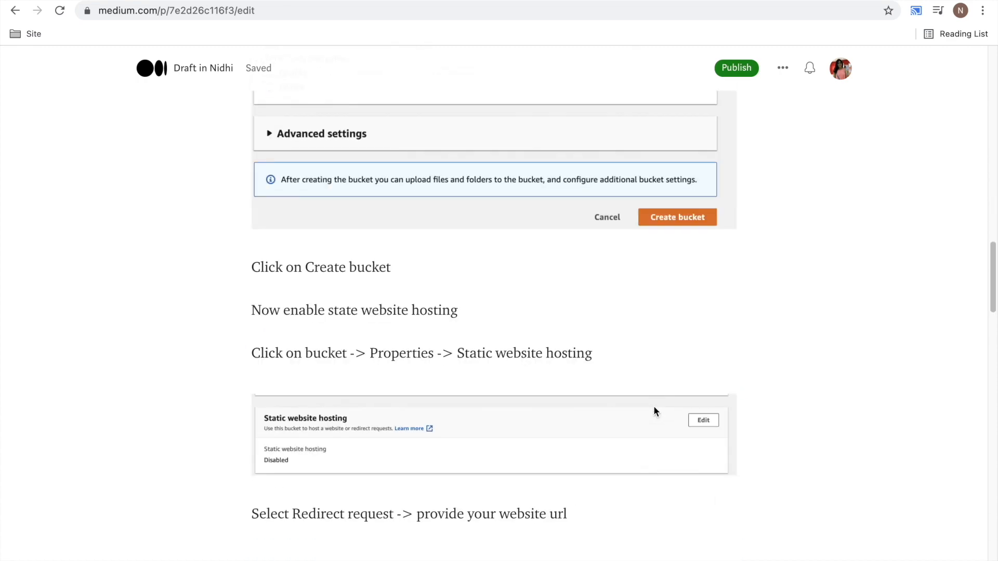
{"action": "scroll", "coordinate": [653, 410], "scroll_direction": "down", "scroll_amount": 15}
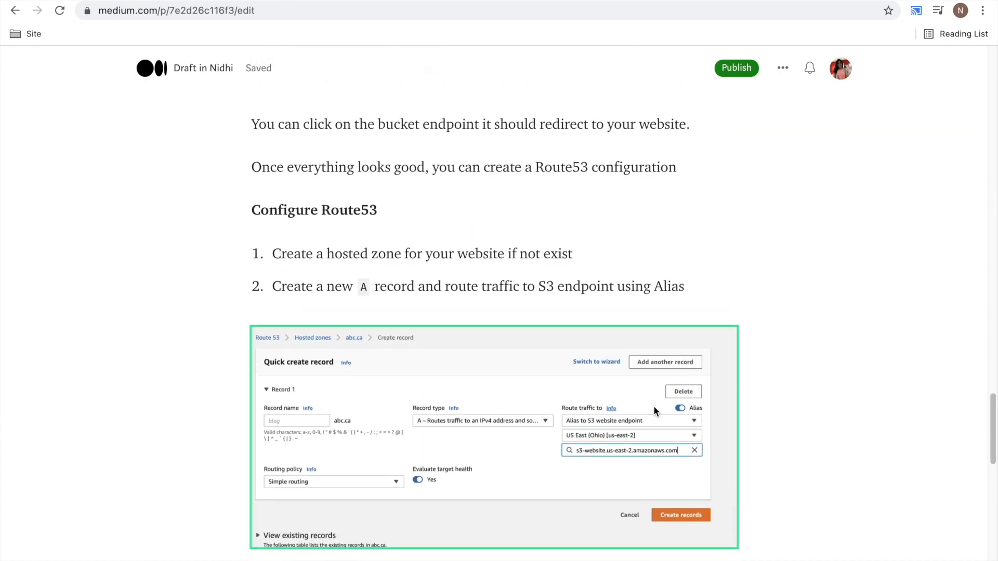
{"action": "scroll", "coordinate": [653, 409], "scroll_direction": "up", "scroll_amount": 1}
{"action": "scroll", "coordinate": [653, 409], "scroll_direction": "down", "scroll_amount": 5}
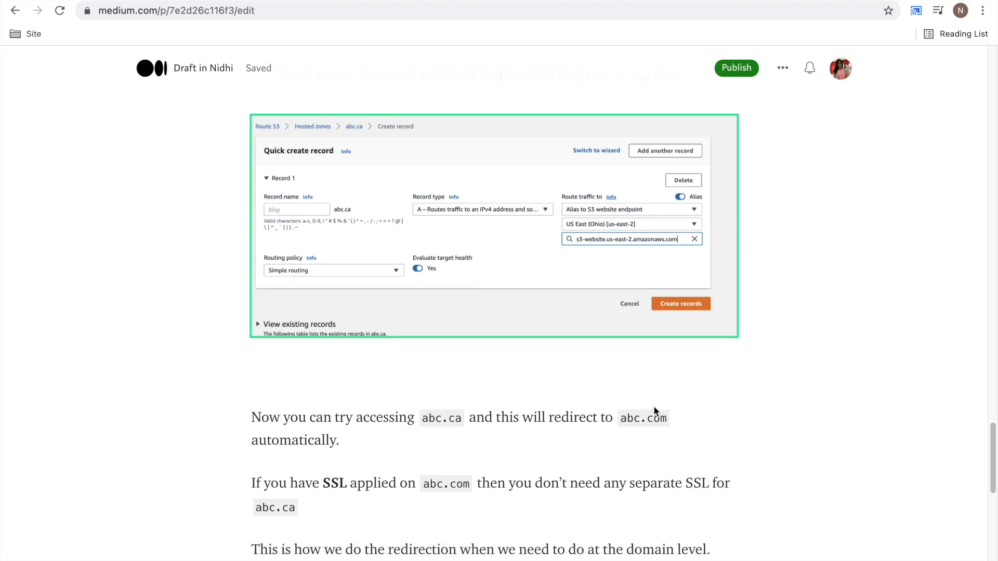
{"action": "scroll", "coordinate": [653, 408], "scroll_direction": "down", "scroll_amount": 3}
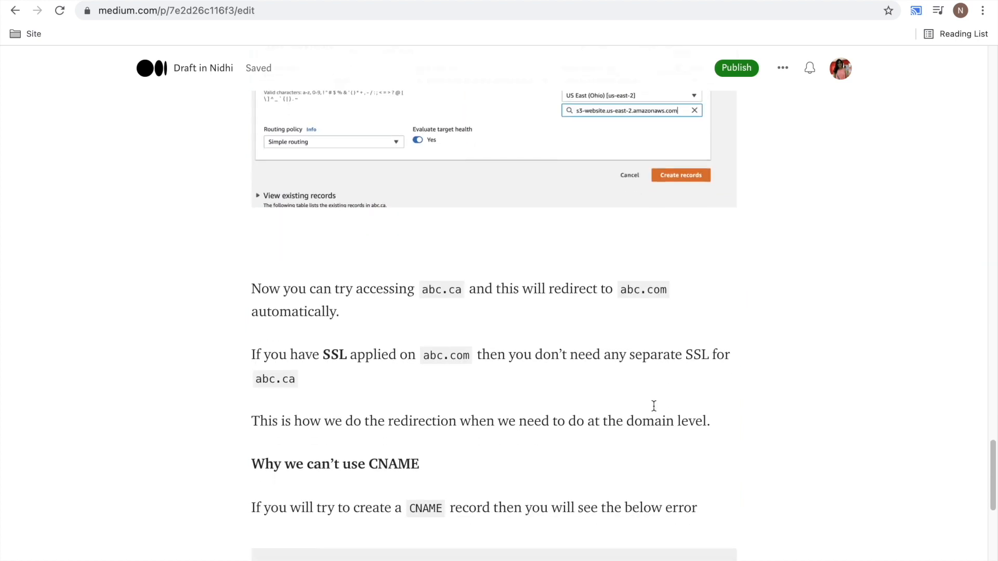
{"action": "scroll", "coordinate": [654, 406], "scroll_direction": "up", "scroll_amount": 1}
{"action": "left_click_drag", "start_coordinate": [422, 357], "coordinate": [470, 358]}
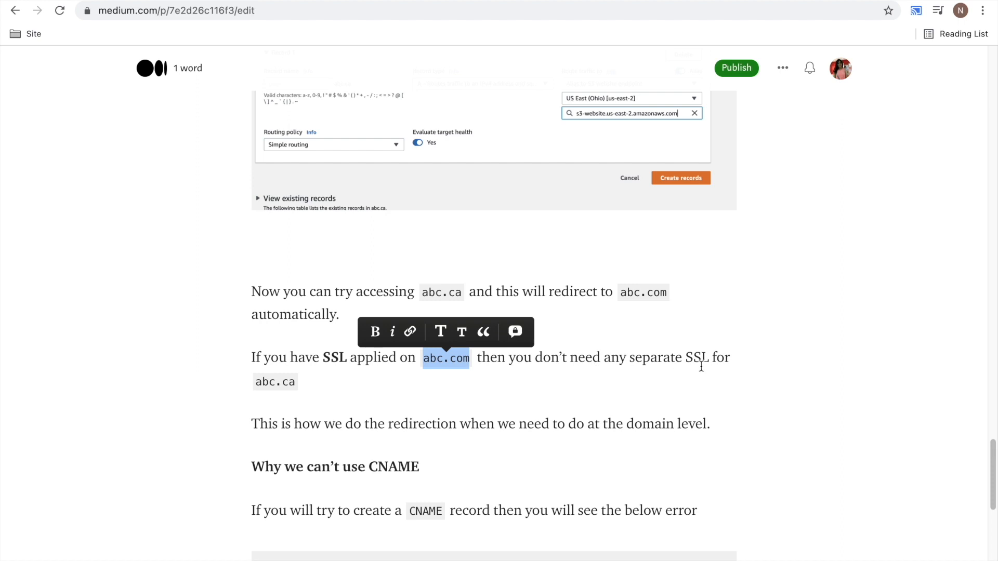
{"action": "left_click", "coordinate": [300, 381]}
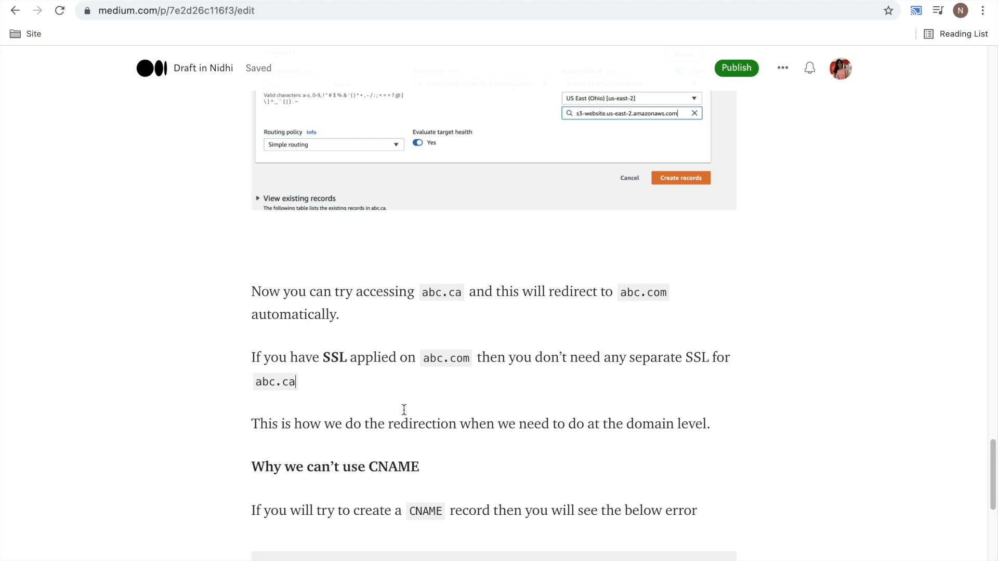
{"action": "scroll", "coordinate": [404, 410], "scroll_direction": "down", "scroll_amount": 2}
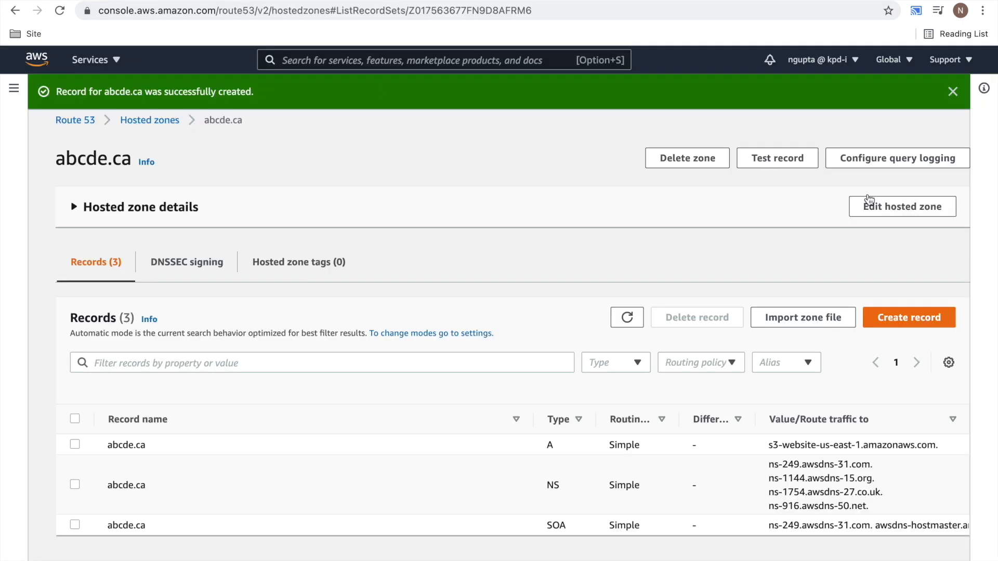
- Try to create a CNAME record for the root domain abcde.ca with the value abc.com in the Route 53 hosted zone
{"action": "left_click", "coordinate": [912, 312]}
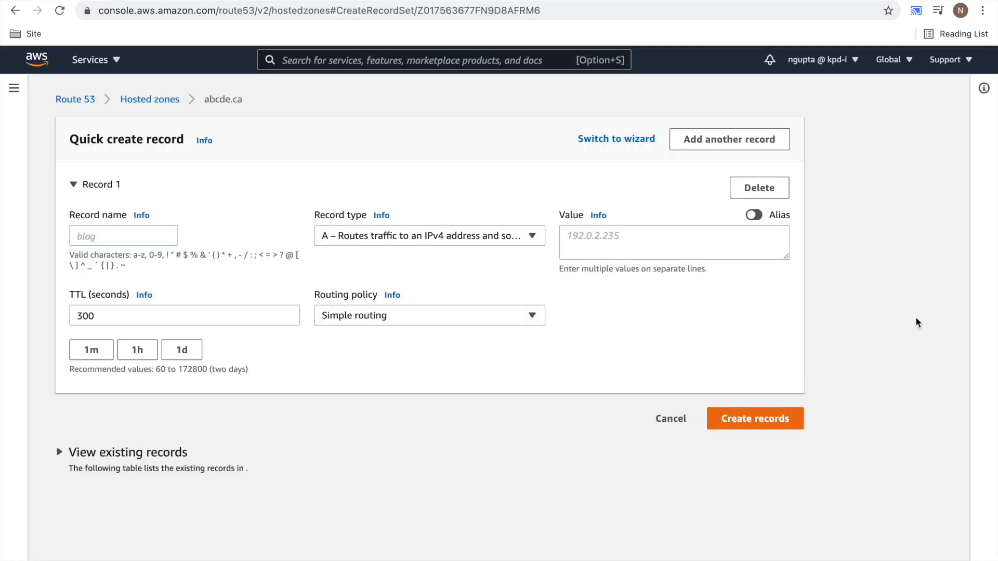
{"action": "left_click", "coordinate": [533, 235]}
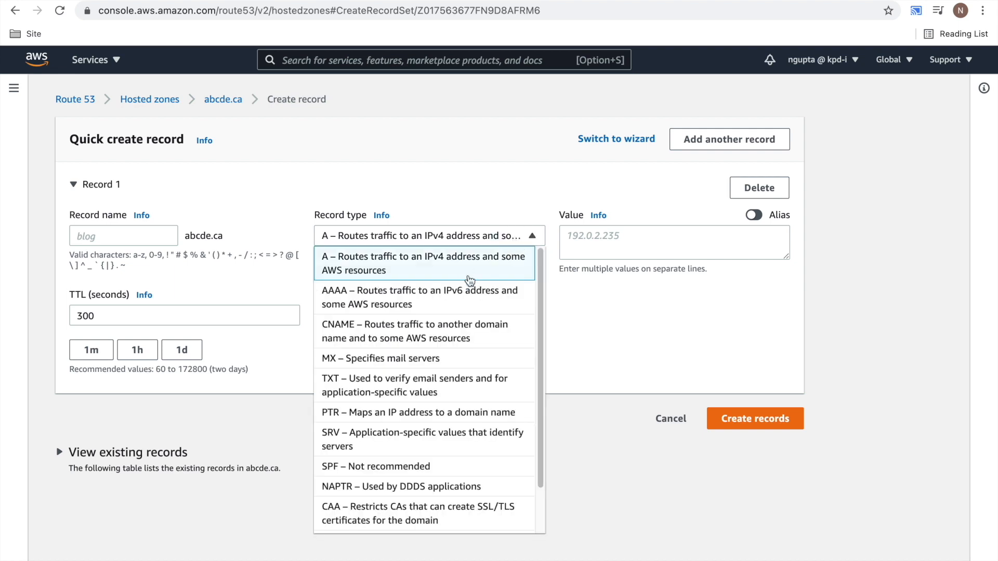
{"action": "left_click", "coordinate": [463, 333]}
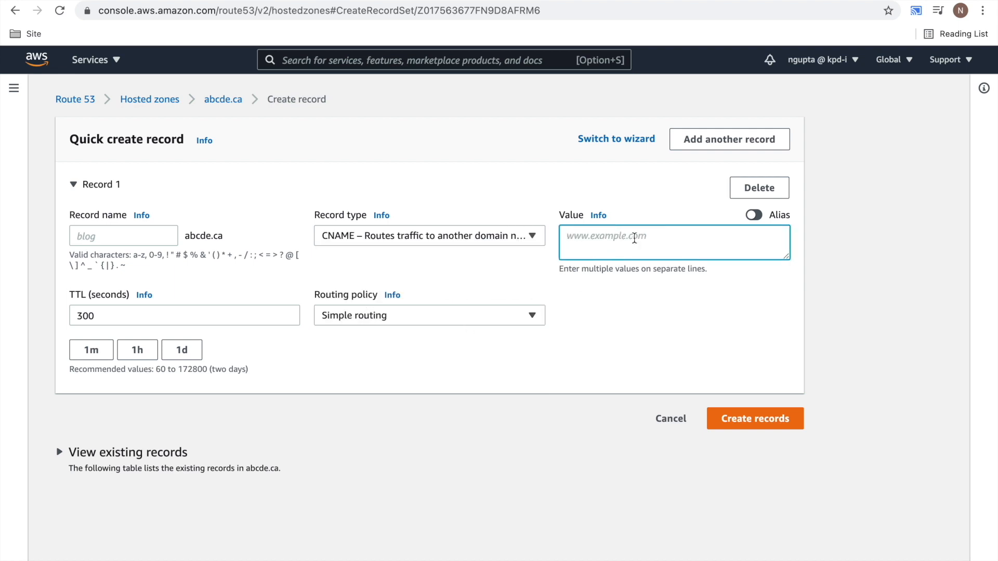
{"action": "type", "text": "abc.com"}
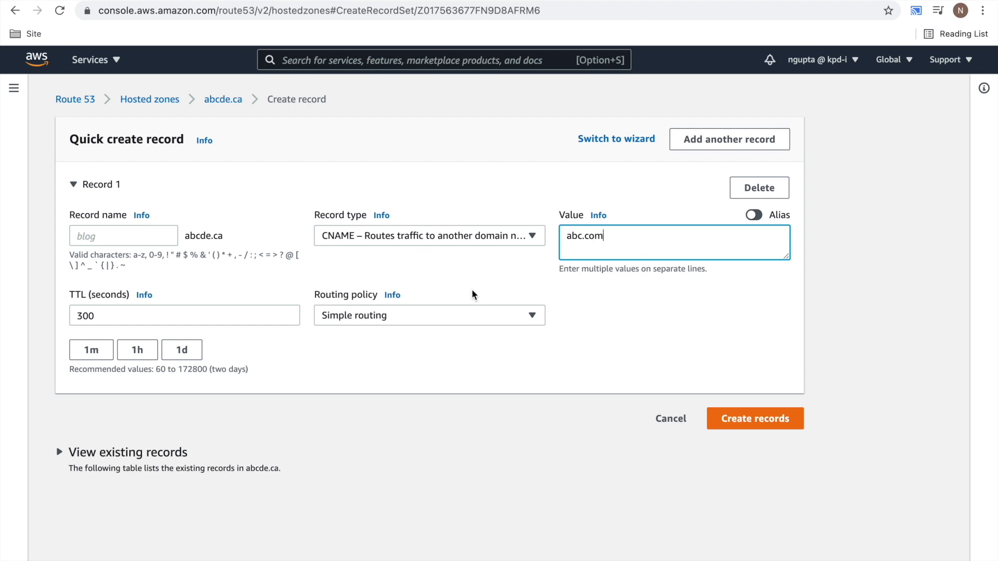
{"action": "left_click", "coordinate": [752, 423]}
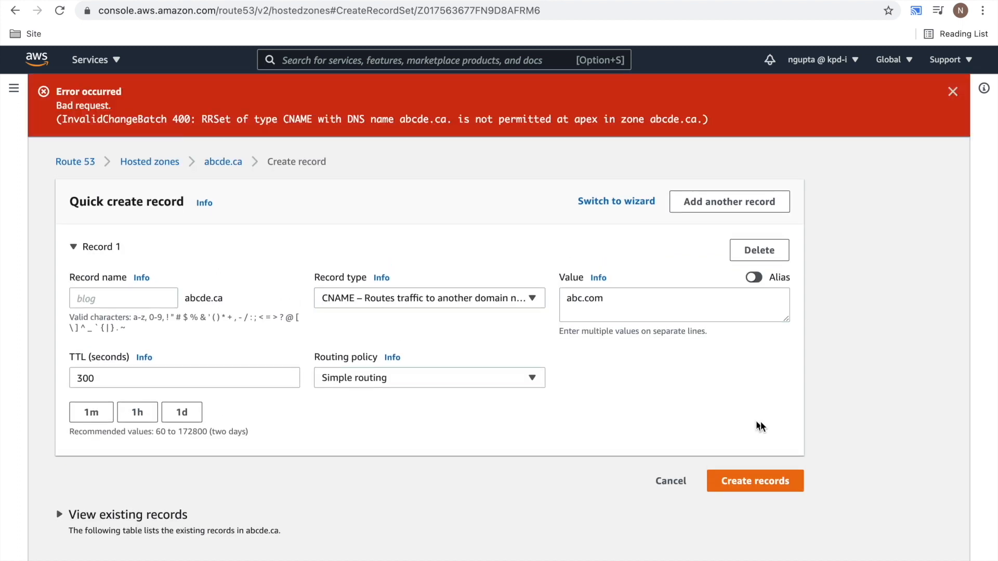
- Set the CNAME record's name to www in the abcde.ca zone and create the record
{"action": "left_click_drag", "start_coordinate": [271, 119], "coordinate": [393, 119]}
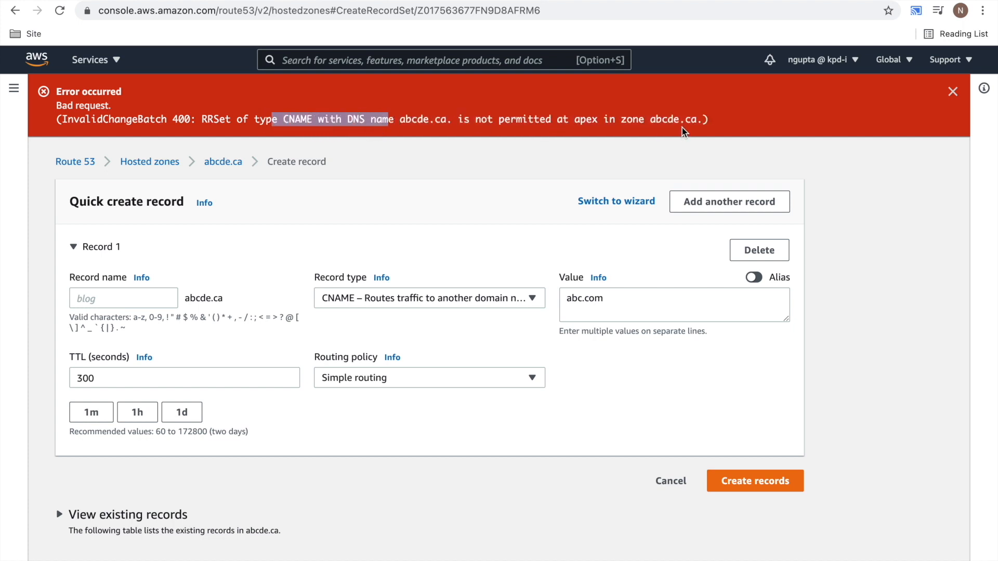
{"action": "left_click_drag", "start_coordinate": [703, 121], "coordinate": [620, 113]}
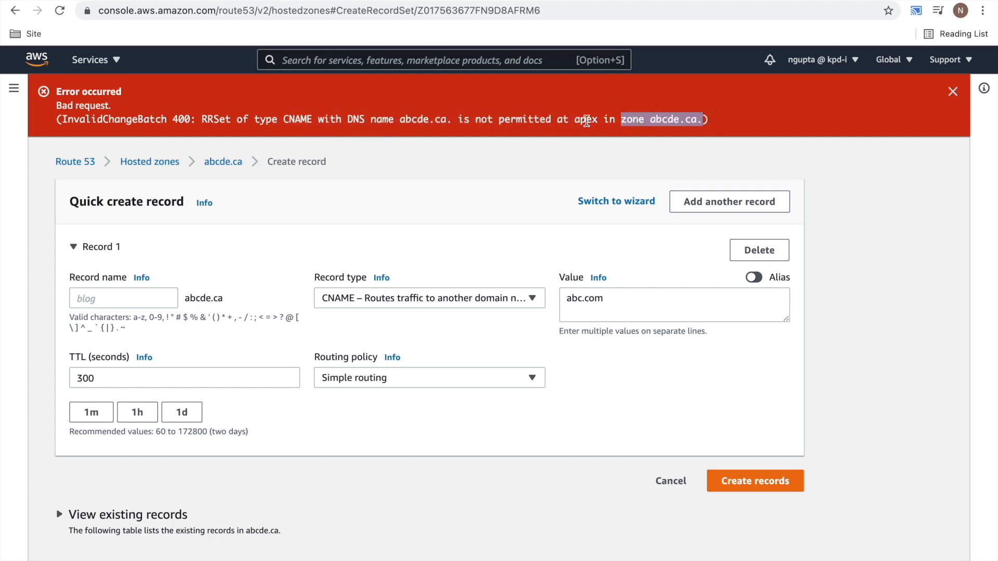
{"action": "left_click_drag", "start_coordinate": [224, 298], "coordinate": [185, 298]}
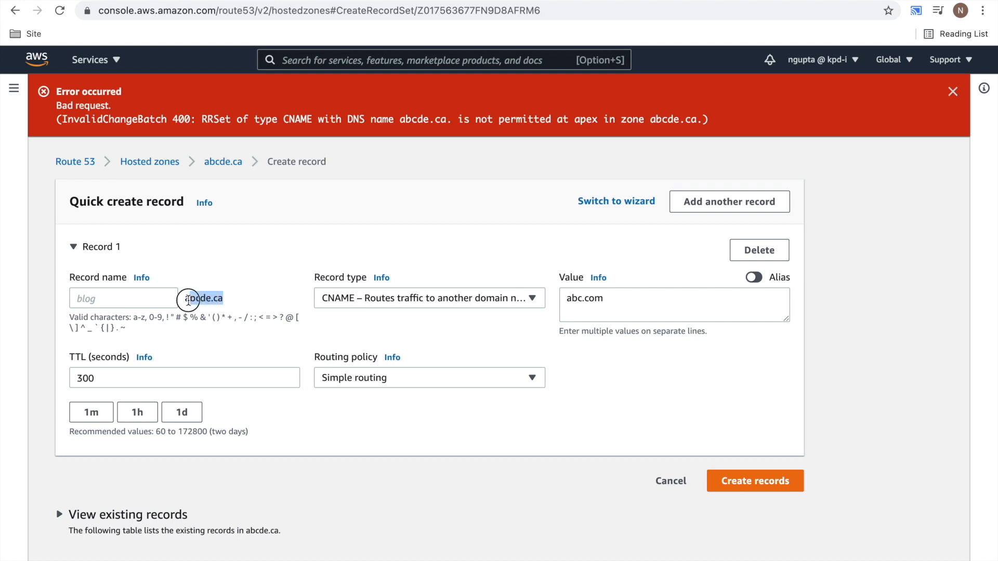
{"action": "left_click", "coordinate": [607, 301]}
{"action": "left_click_drag", "start_coordinate": [607, 301], "coordinate": [565, 299]}
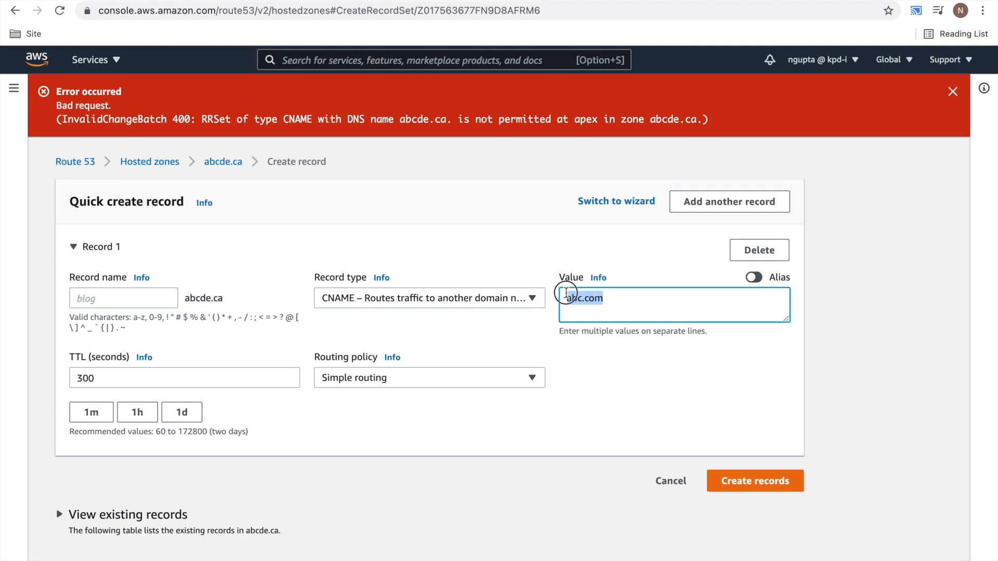
{"action": "left_click", "coordinate": [151, 295]}
{"action": "type", "text": "ww"}
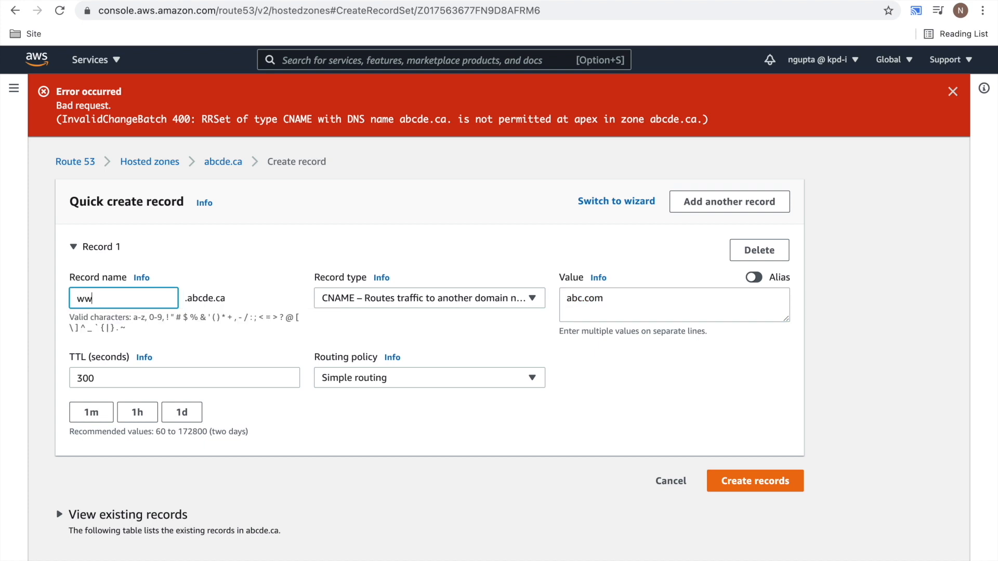
{"action": "type", "text": "w"}
{"action": "left_click", "coordinate": [768, 474]}
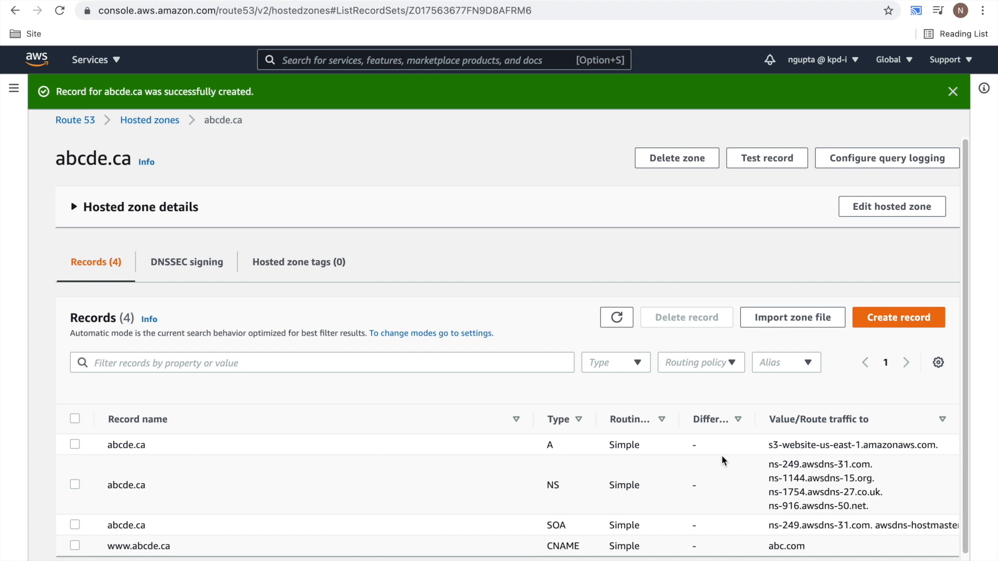
{"action": "scroll", "coordinate": [605, 404], "scroll_direction": "down", "scroll_amount": 1}
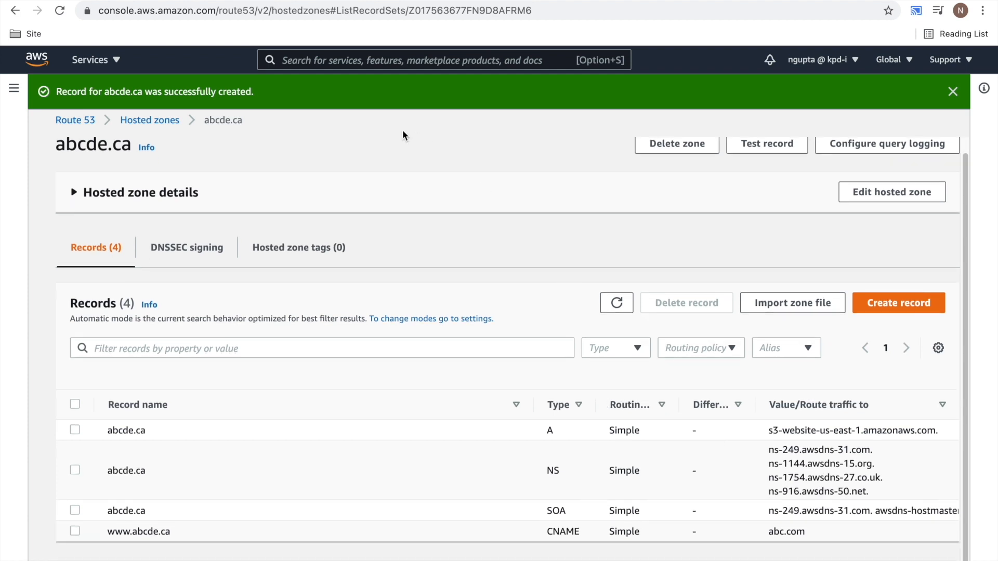
- Return to the Medium draft and review the section on why a CNAME cannot be used for domain-level redirection
{"action": "left_click", "coordinate": [137, 0]}
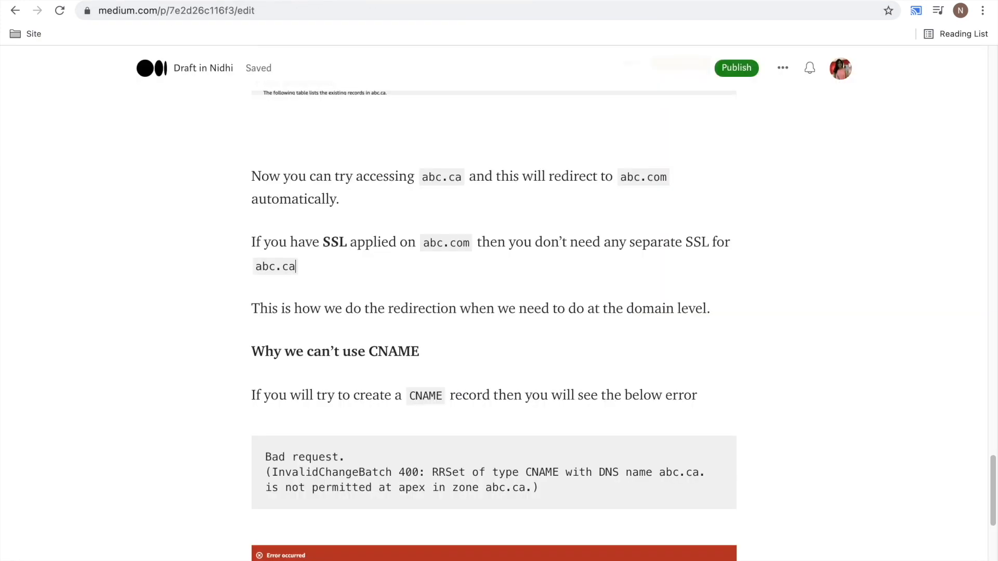
{"action": "scroll", "coordinate": [788, 429], "scroll_direction": "down", "scroll_amount": 9}
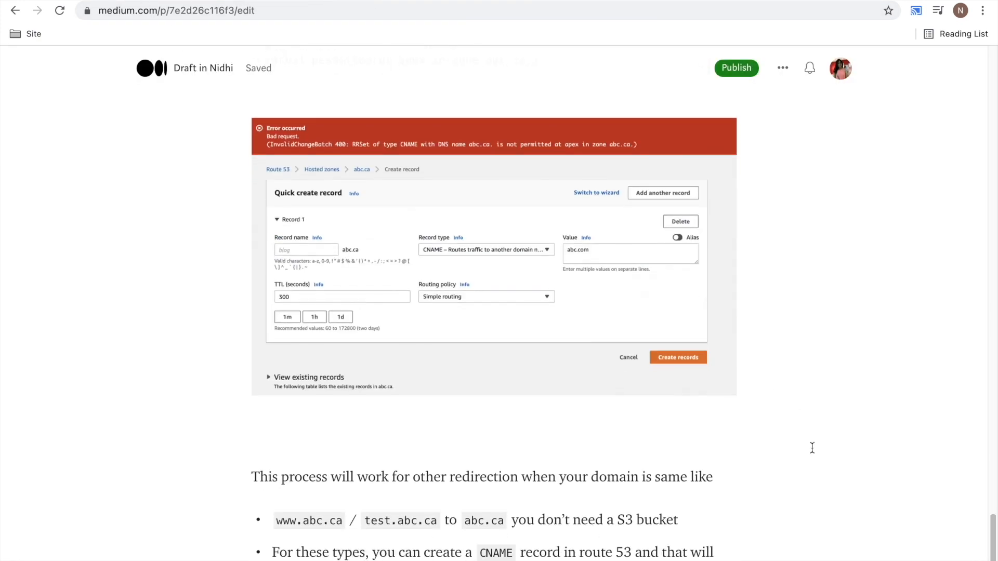